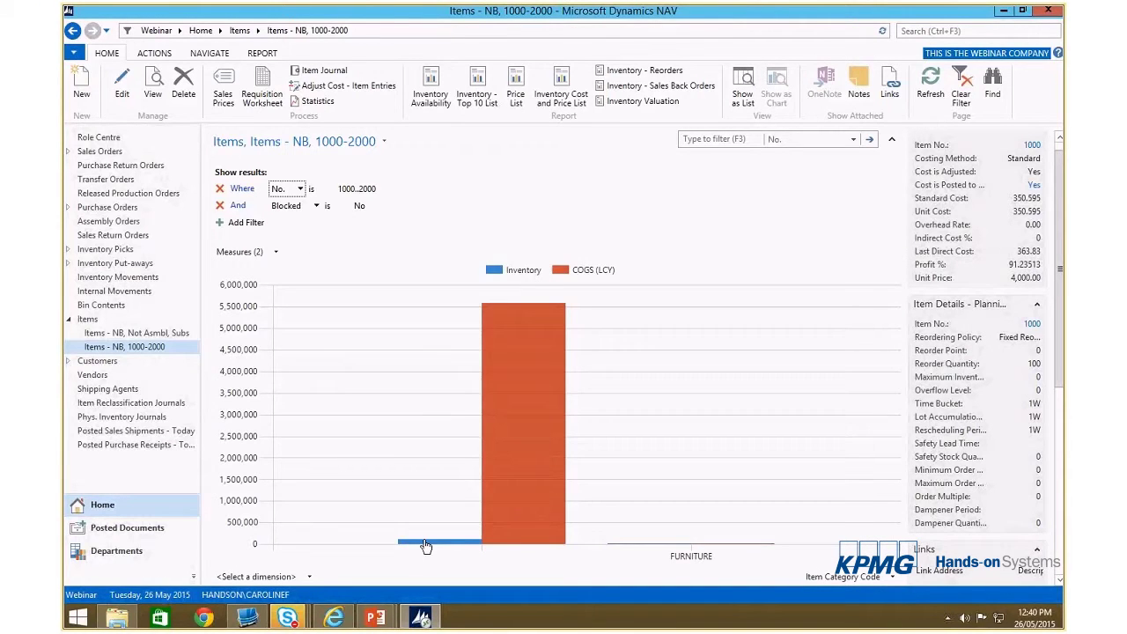
Step: Remove the No. filter from the items chart and group it by Inventory Posting Group
mouse_move(546, 462)
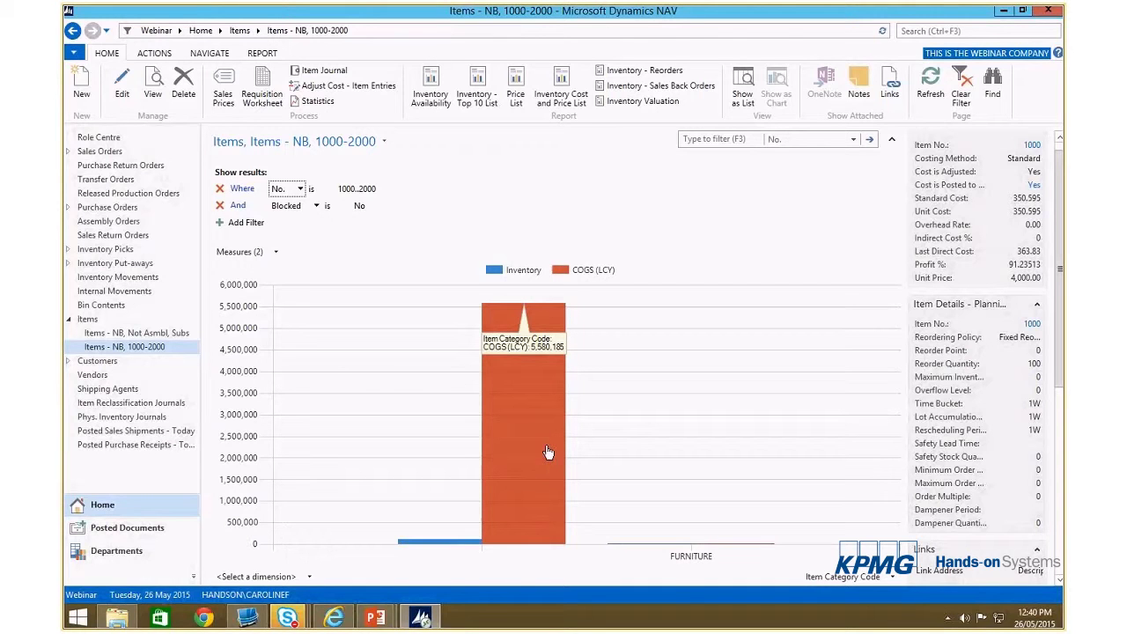
left_click(220, 189)
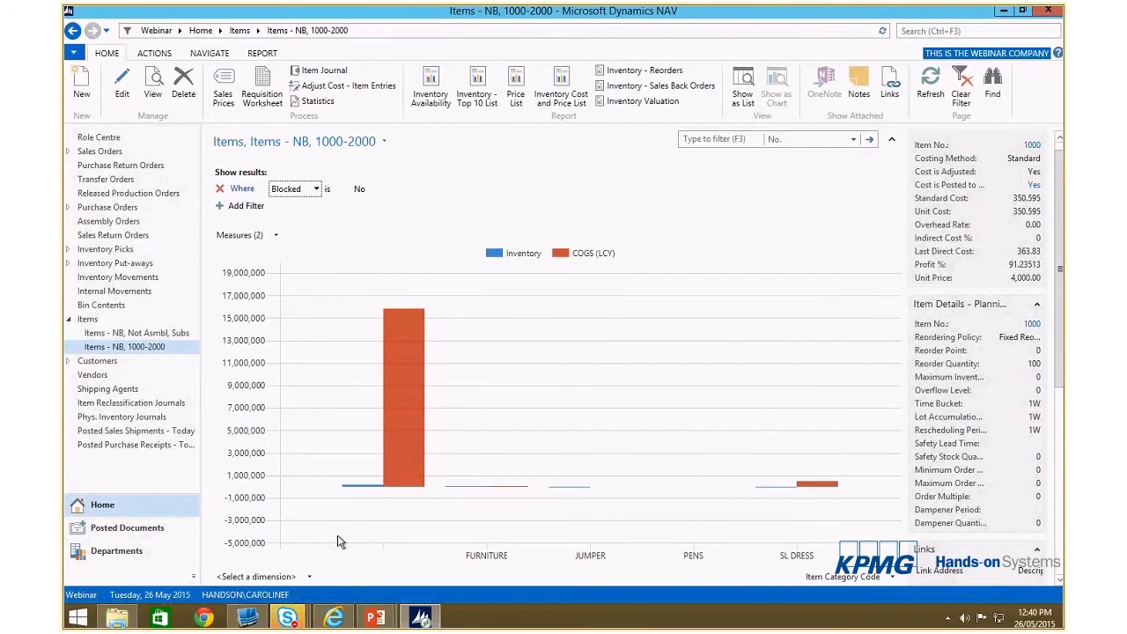
mouse_move(411, 479)
left_click(892, 579)
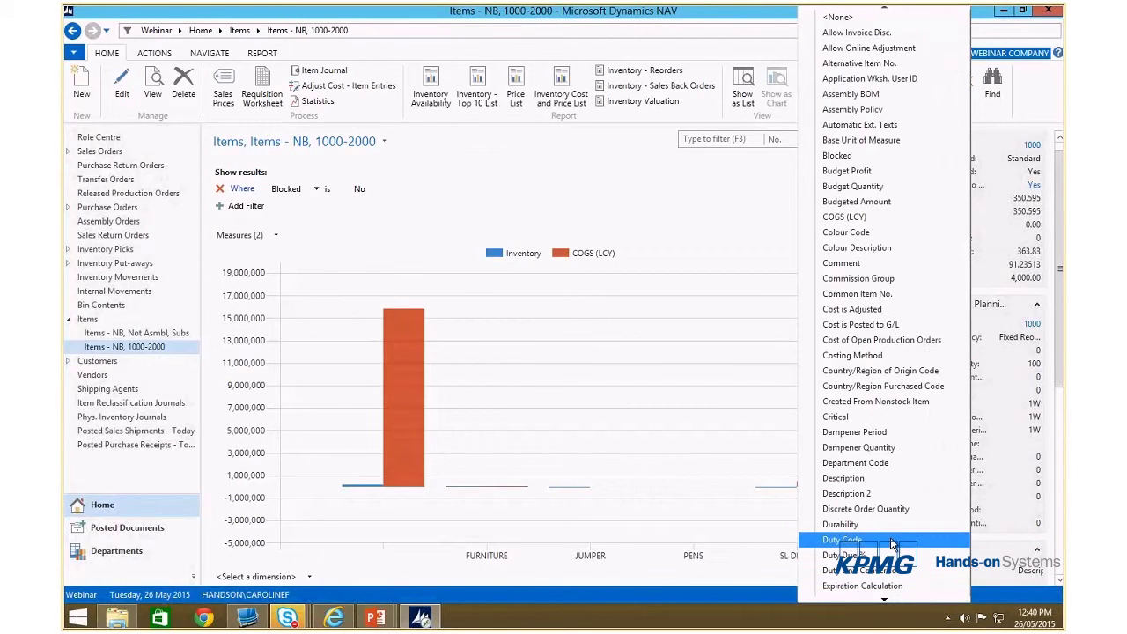
scroll(892, 546, "down", 7)
left_click(806, 452)
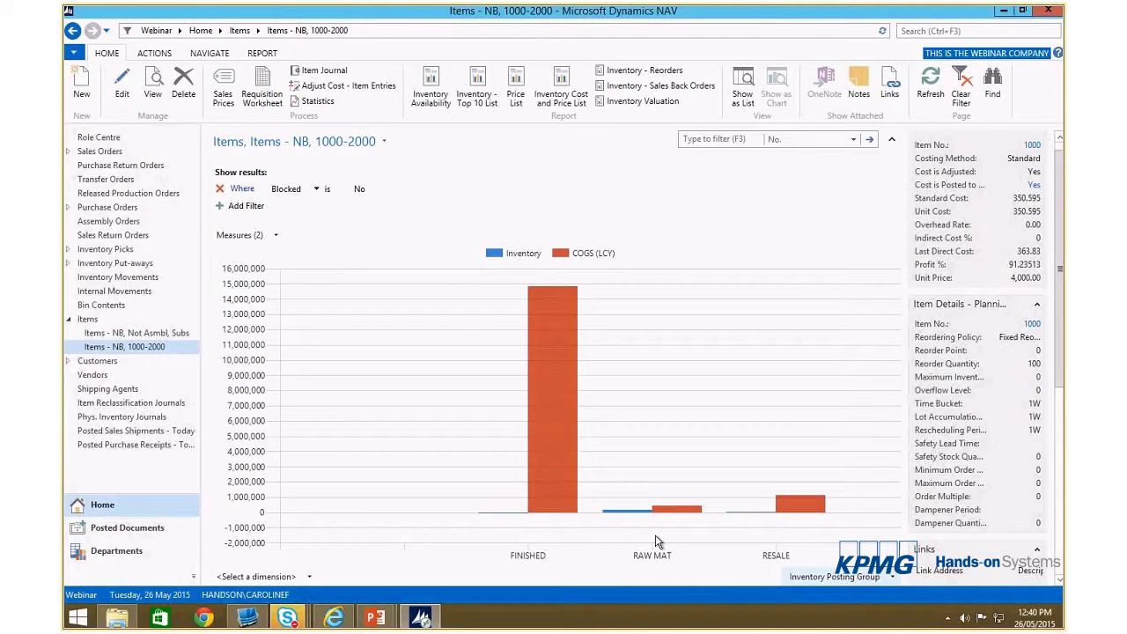
mouse_move(541, 490)
Step: In list view, filter the items to No. 1964-S and open that item's card for editing
left_click(743, 88)
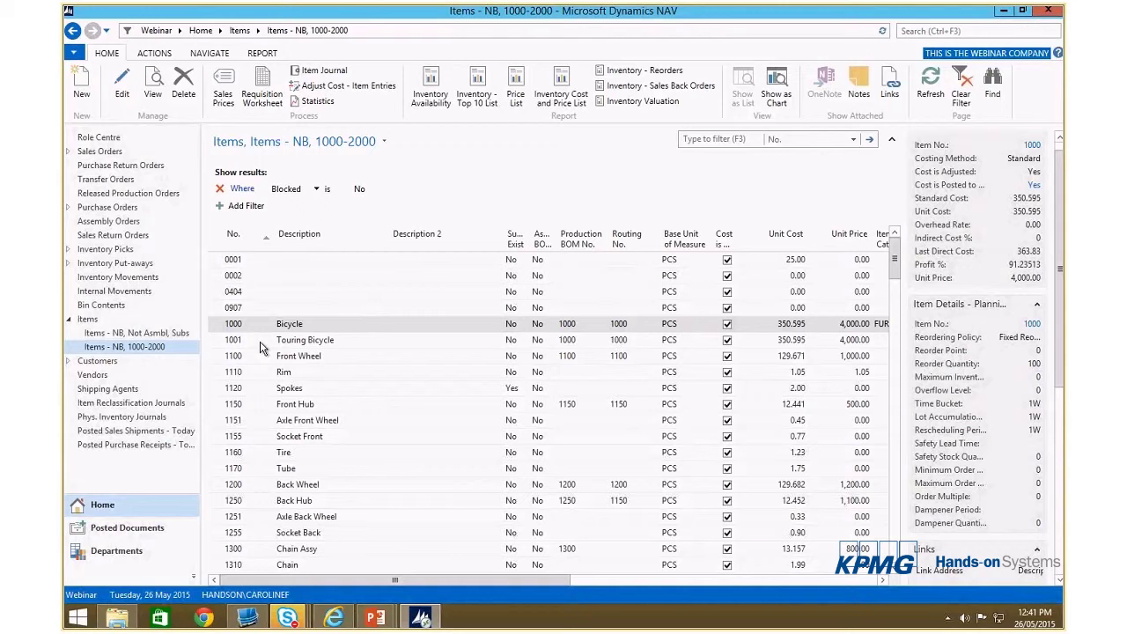
scroll(261, 348, "down", 5)
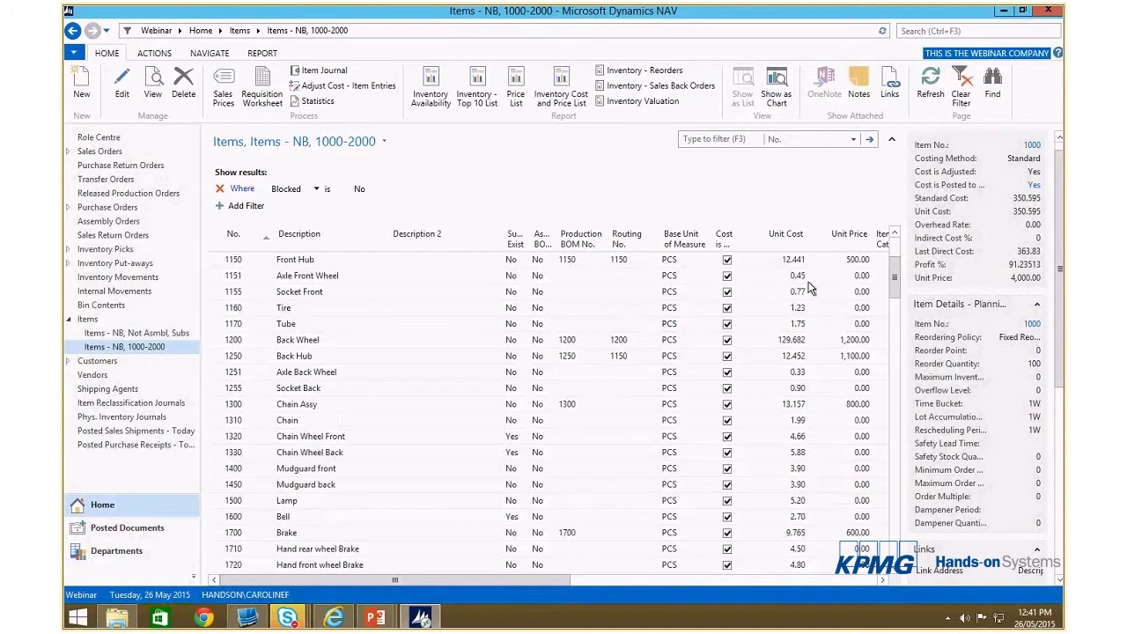
left_click(700, 139)
type("1964-S")
key("Return")
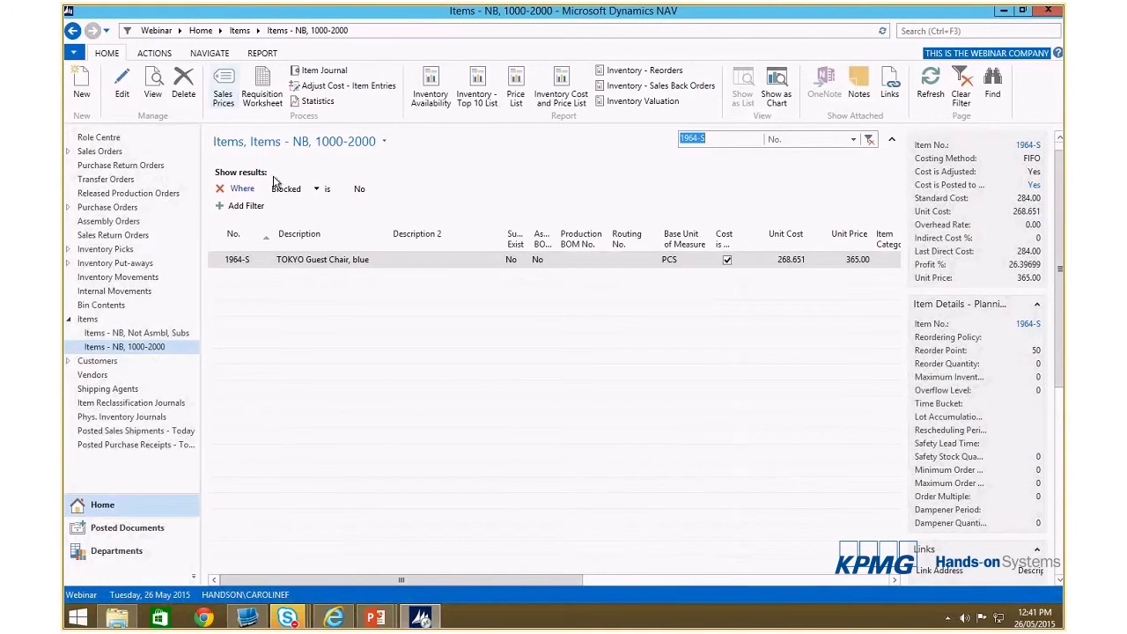
double_click(280, 261)
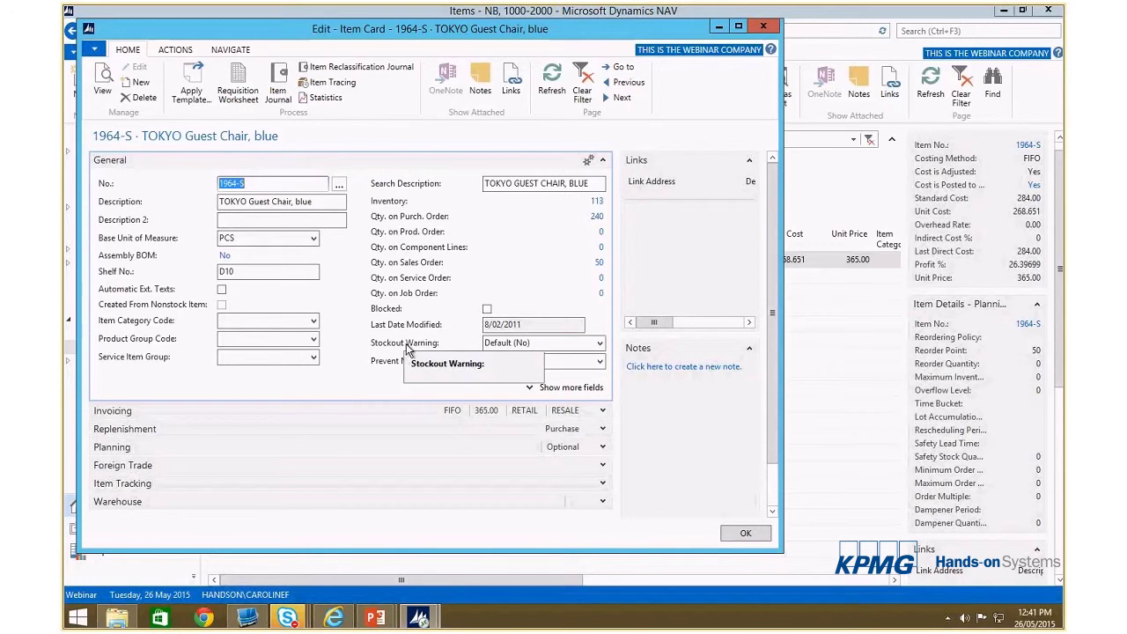
Step: Examine the available options for Stockout Warning and Prevent Negative Inventory on the item card
left_click(602, 349)
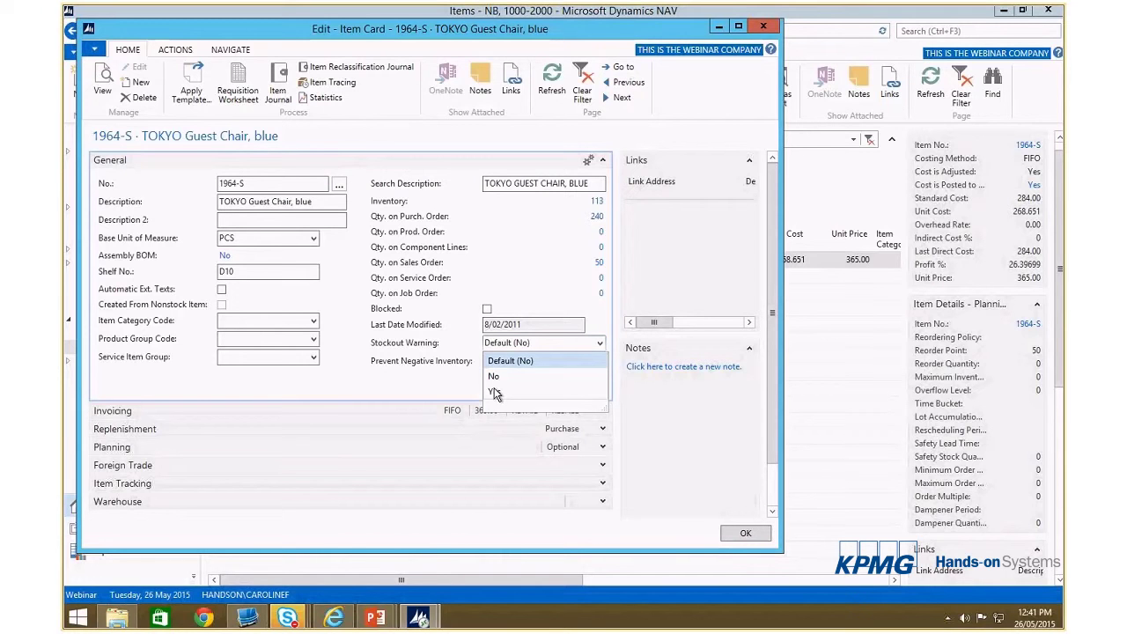
left_click(393, 366)
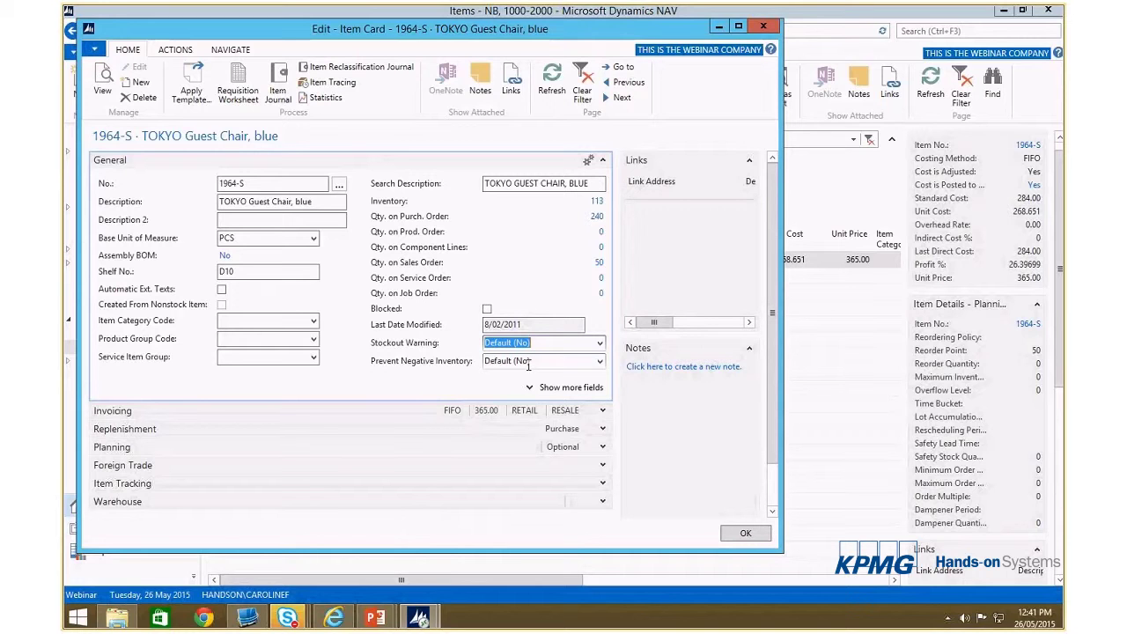
left_click(599, 361)
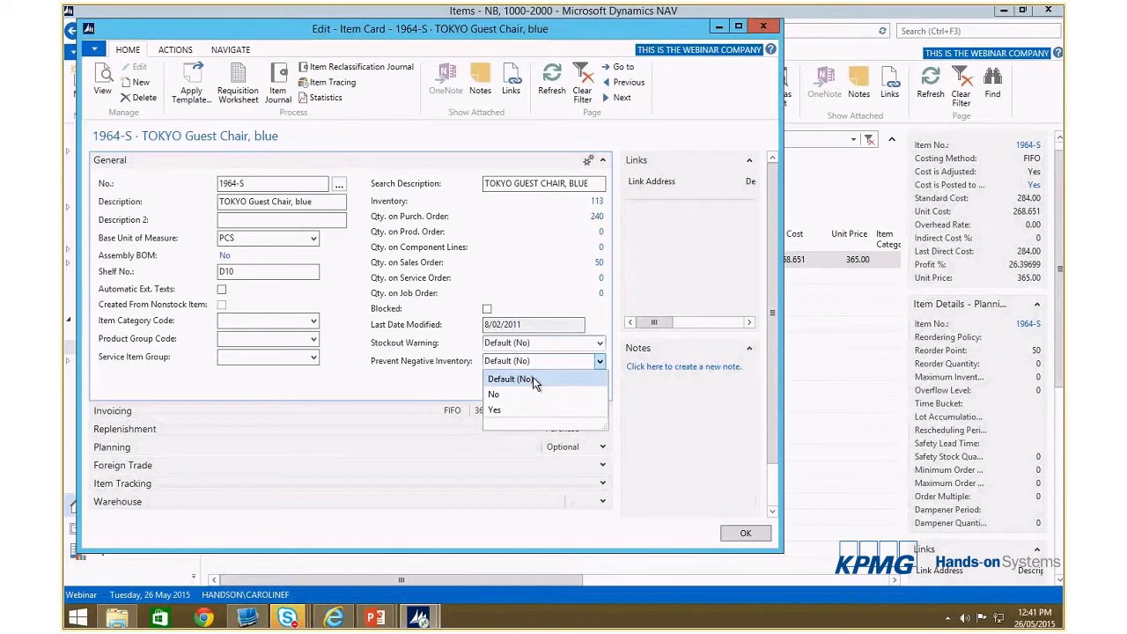
left_click(511, 379)
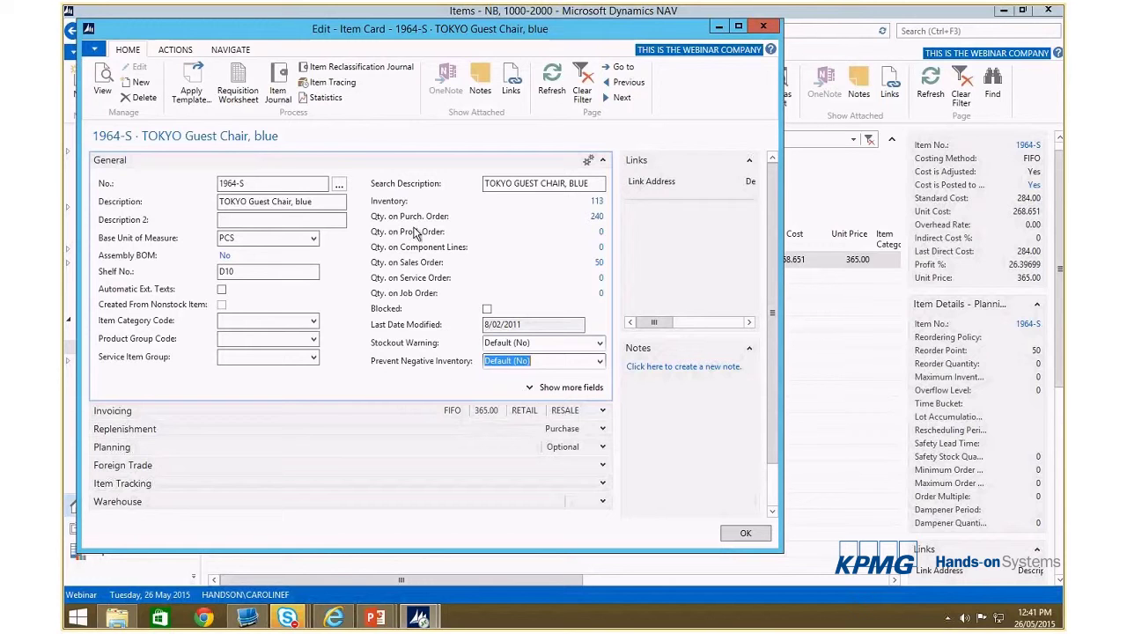
Step: Try to view the availability of item 1964-S by Timeline and close that window
left_click(231, 50)
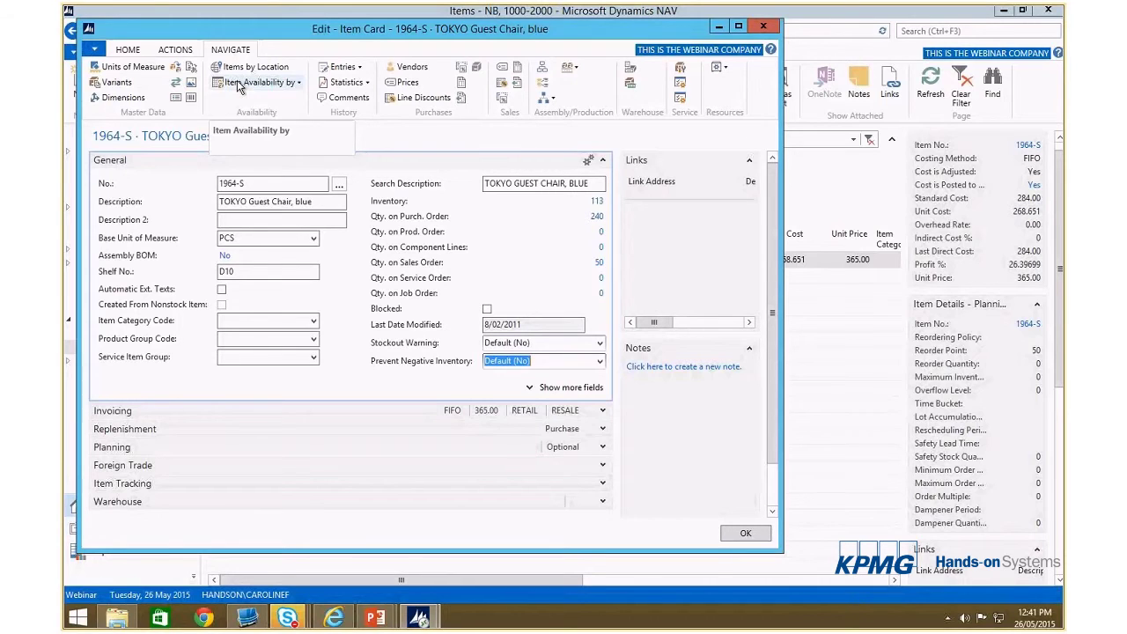
left_click(238, 84)
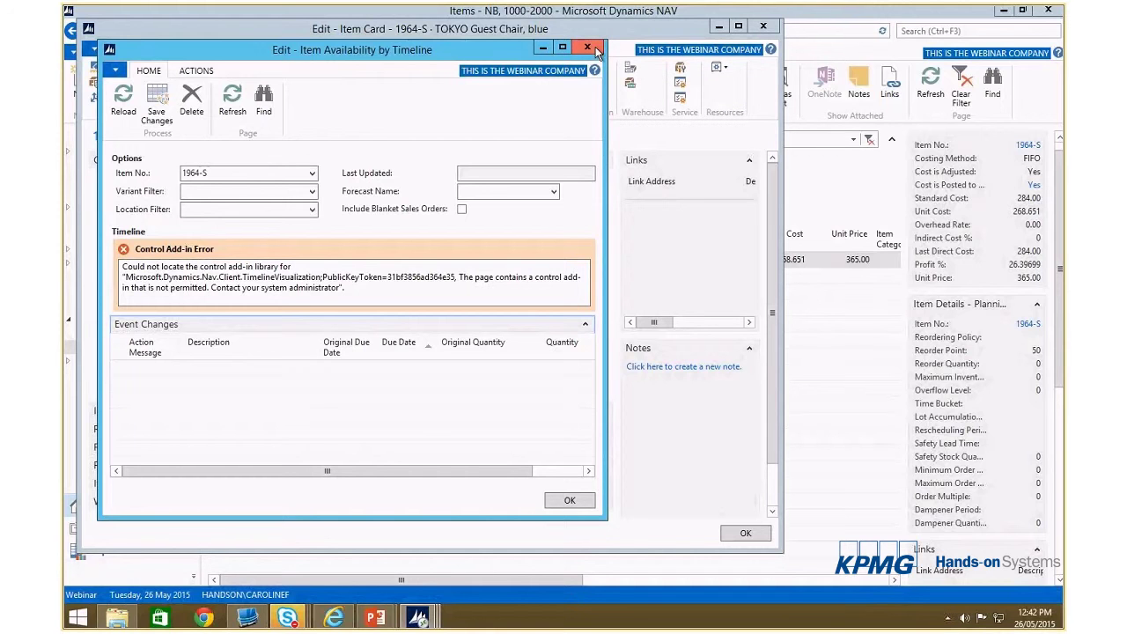
left_click(588, 47)
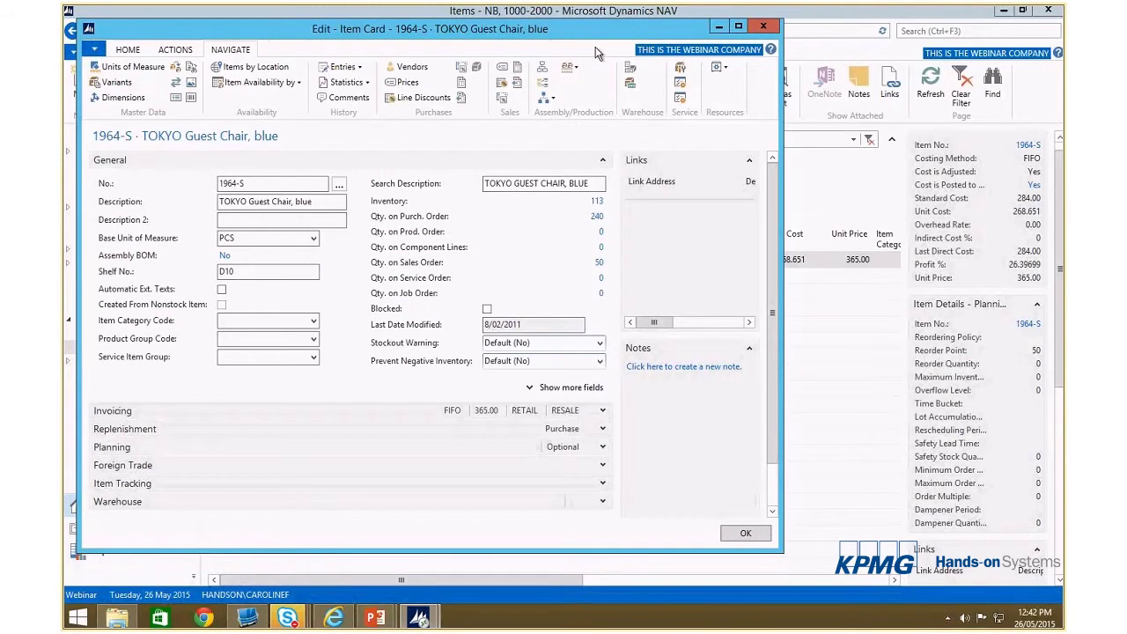
Step: View the availability of item 1964-S by Period in Month intervals, widening the window to show more columns before closing it
left_click(257, 84)
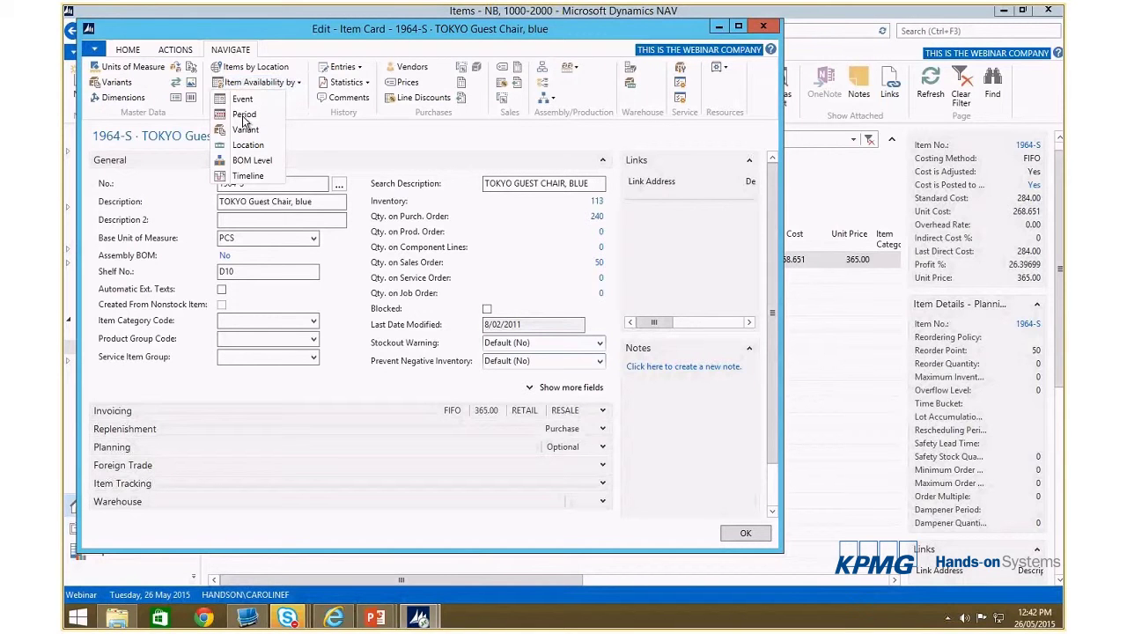
left_click(244, 114)
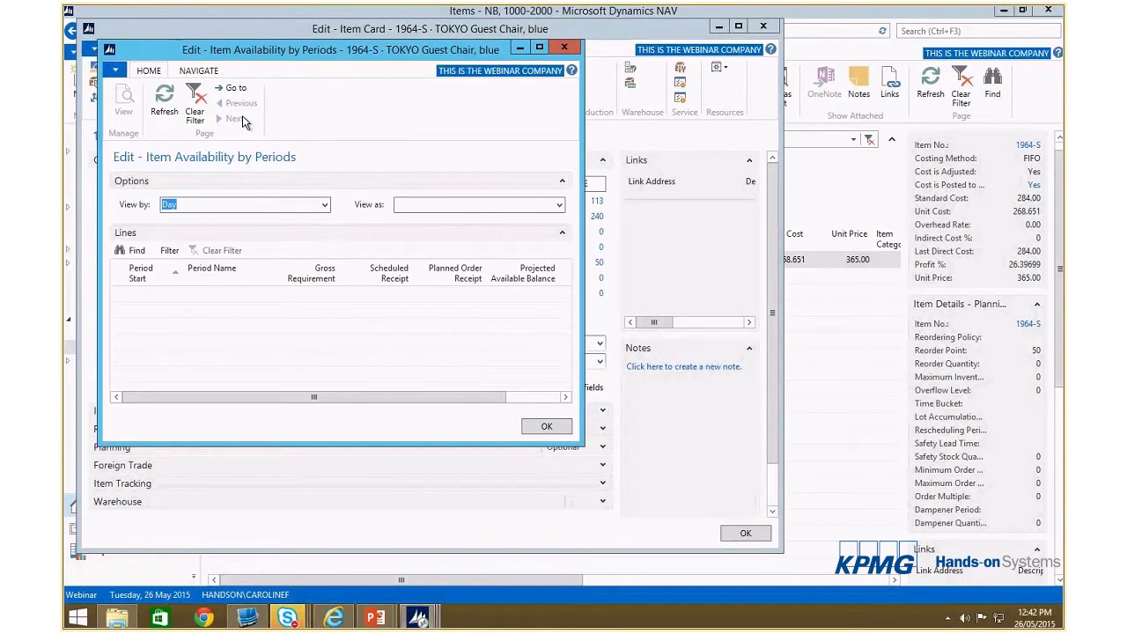
left_click(324, 204)
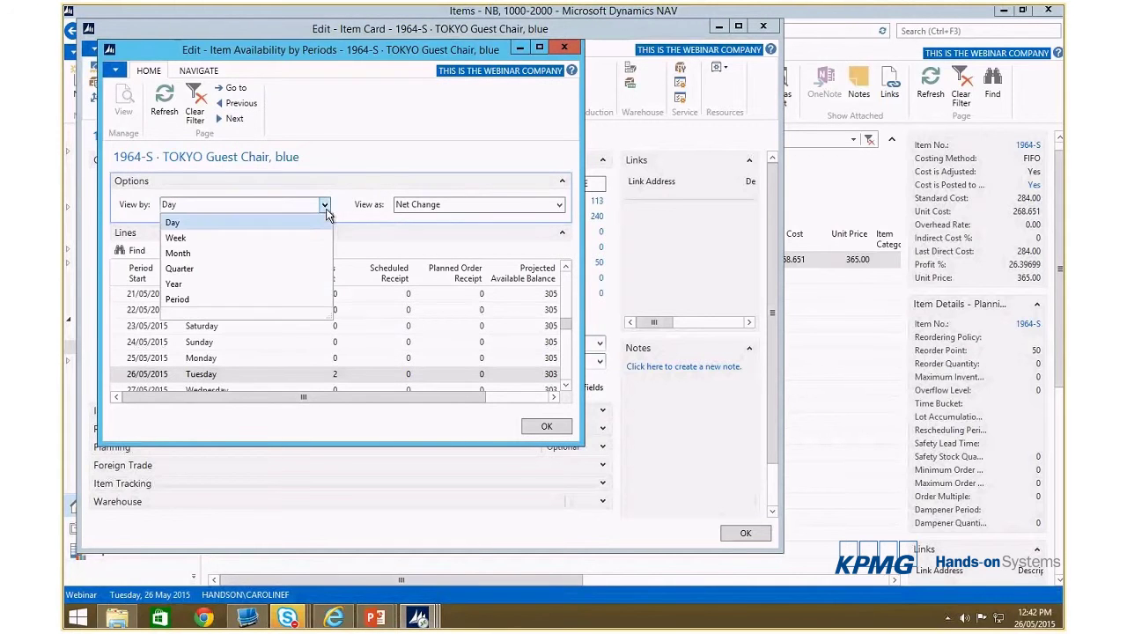
left_click(298, 256)
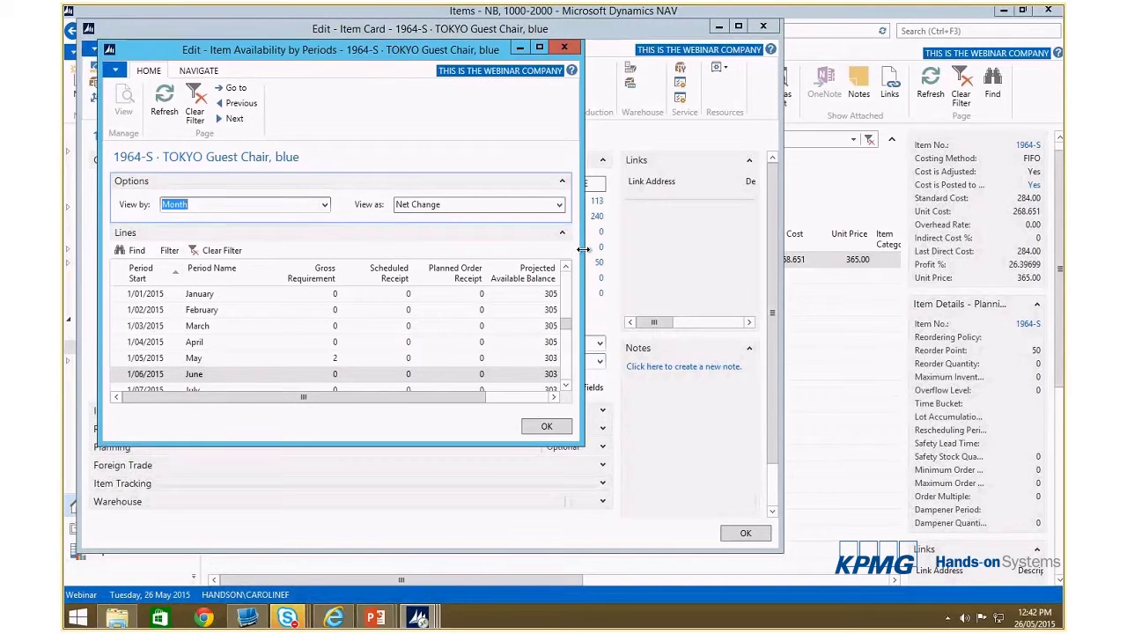
left_click_drag(584, 250, 697, 250)
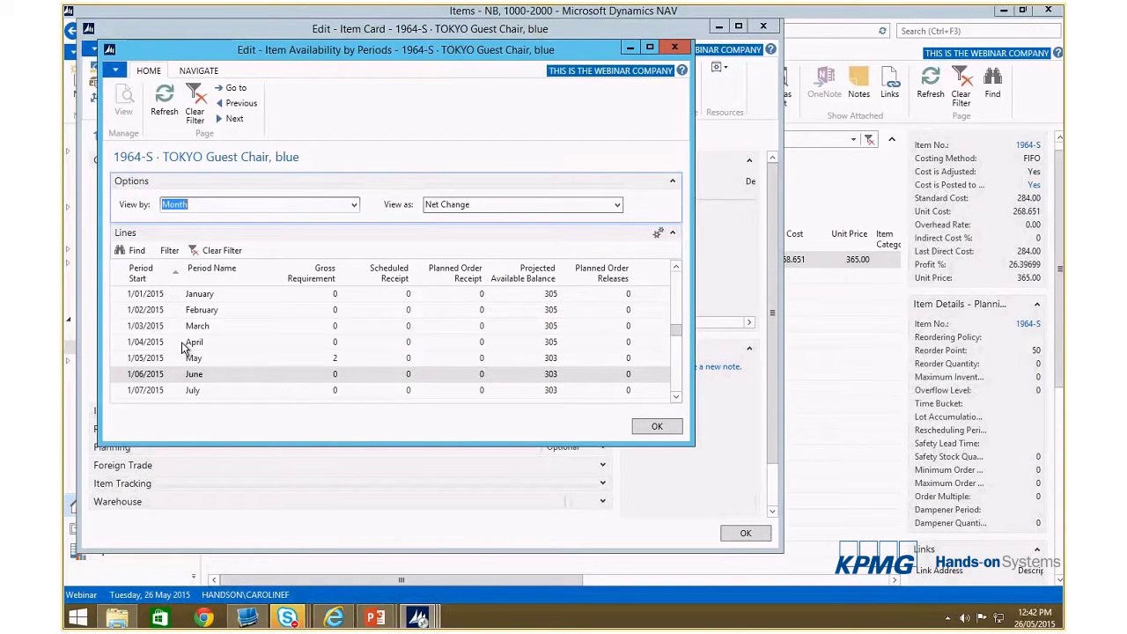
left_click(674, 44)
Step: Close the item card for 1964-S and filter the items list to No. LS-100, selecting that item
left_click(263, 82)
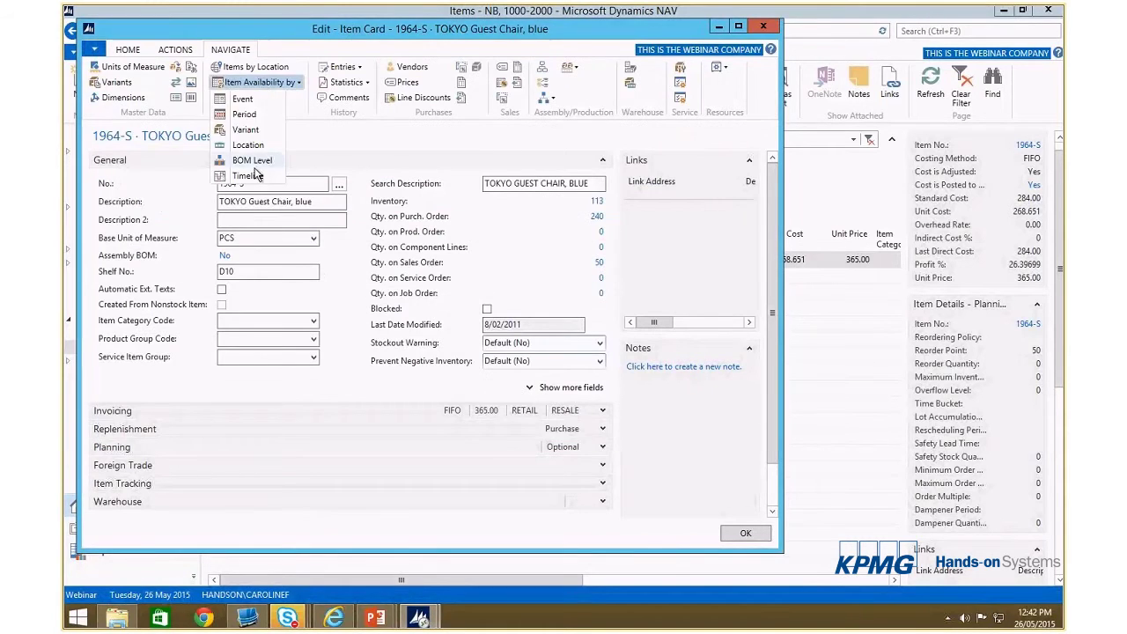
left_click(765, 48)
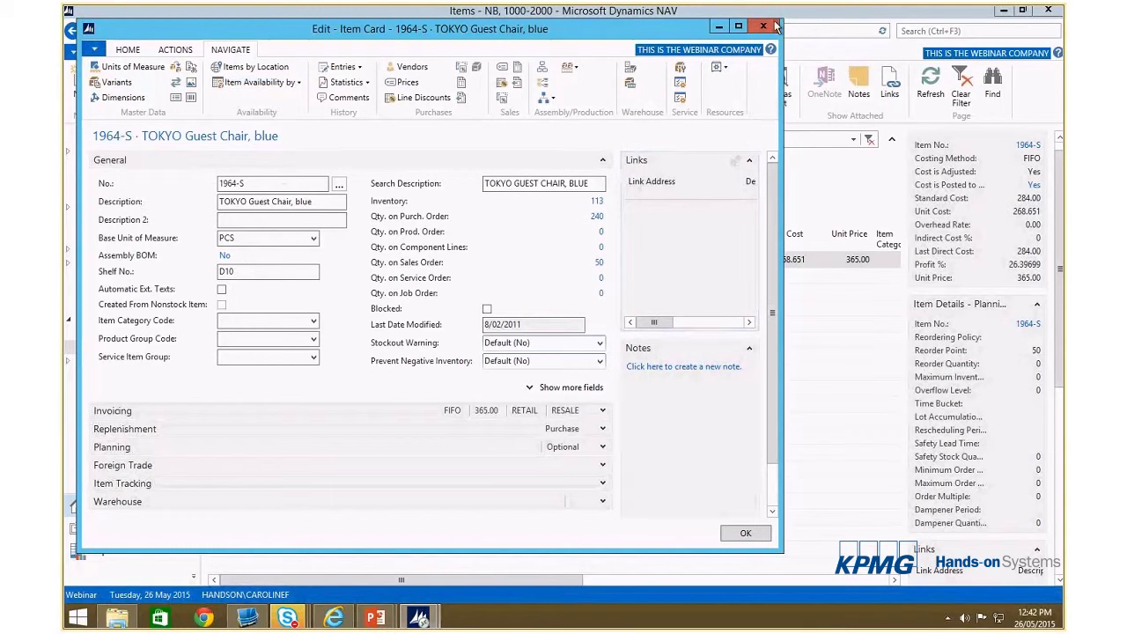
left_click(765, 27)
left_click(725, 138)
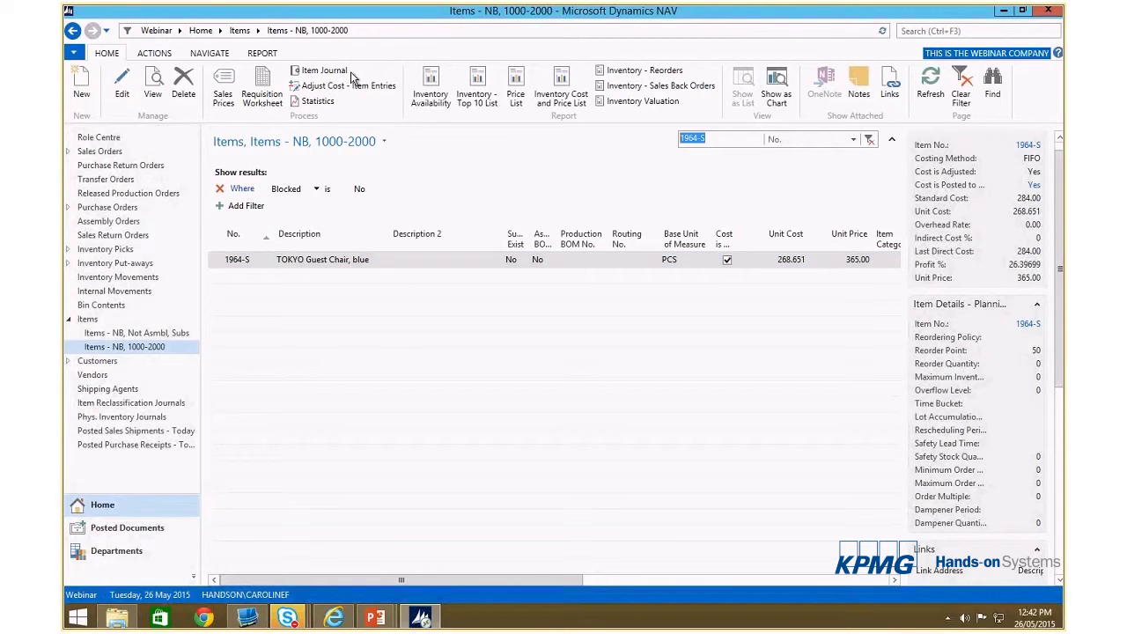
type("LS-100")
key("Return")
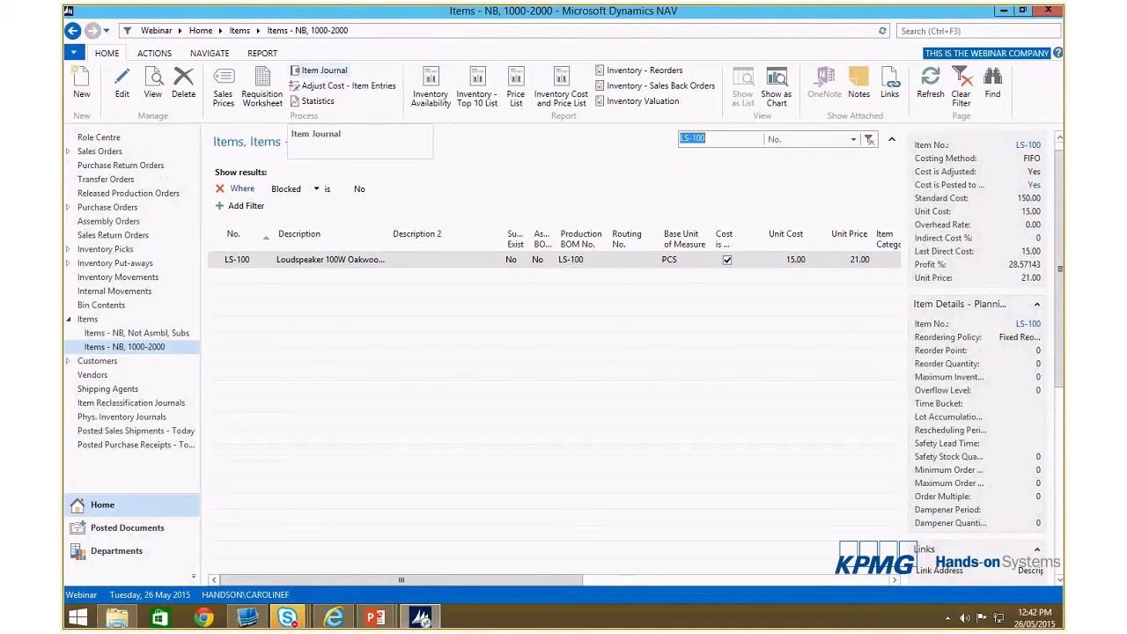
left_click(271, 264)
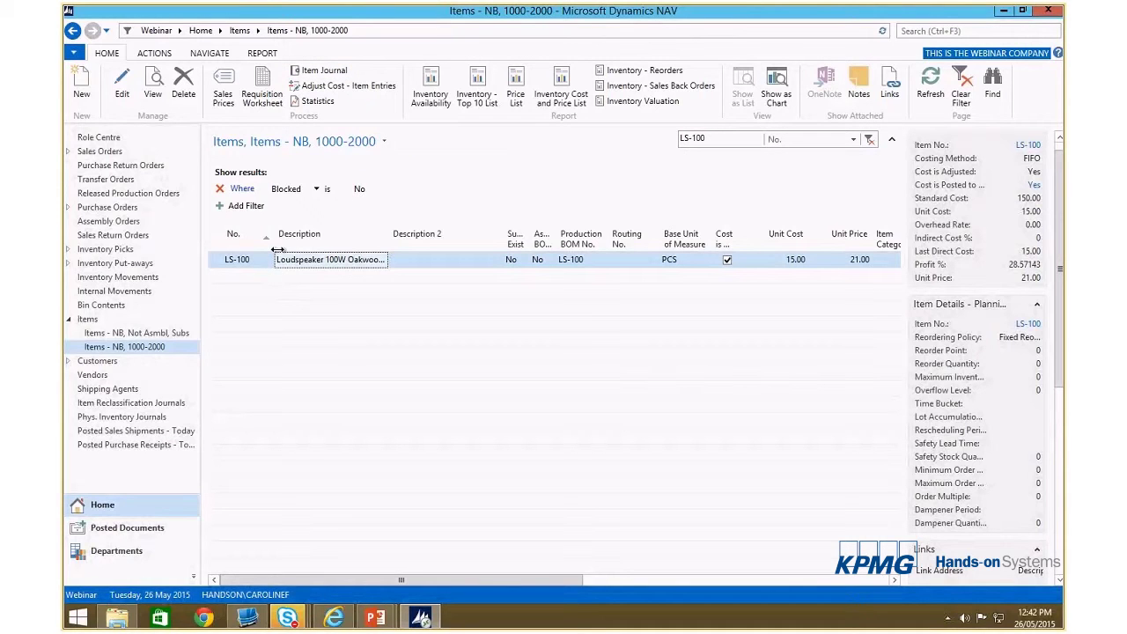
Step: View the availability of item LS-100 by BOM Level with its components expanded, and close the window
left_click(199, 54)
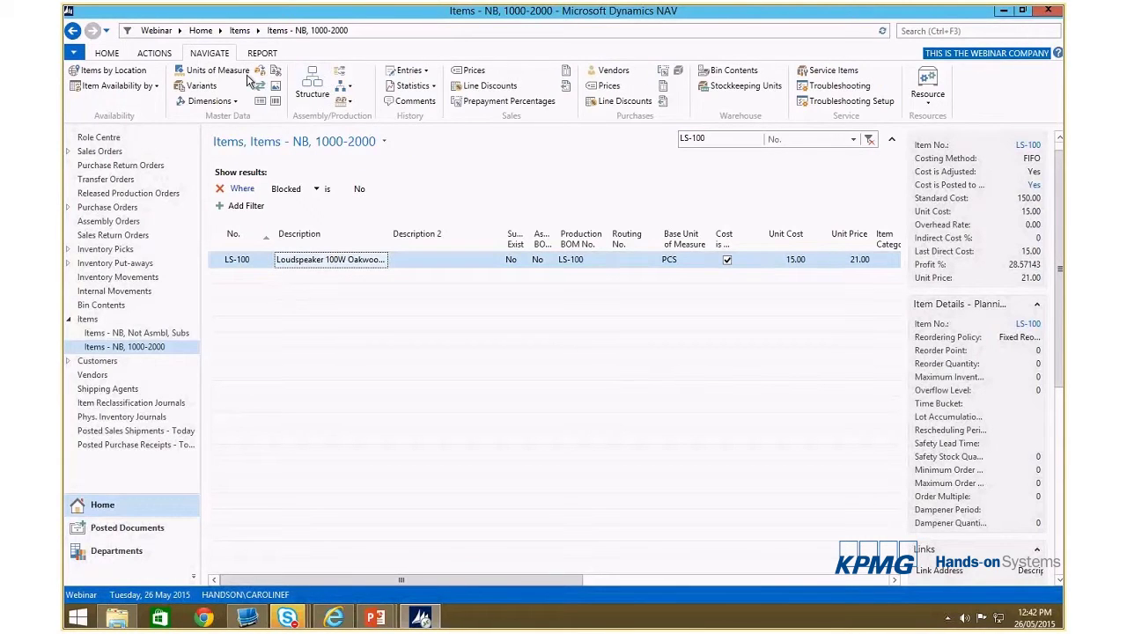
left_click(142, 85)
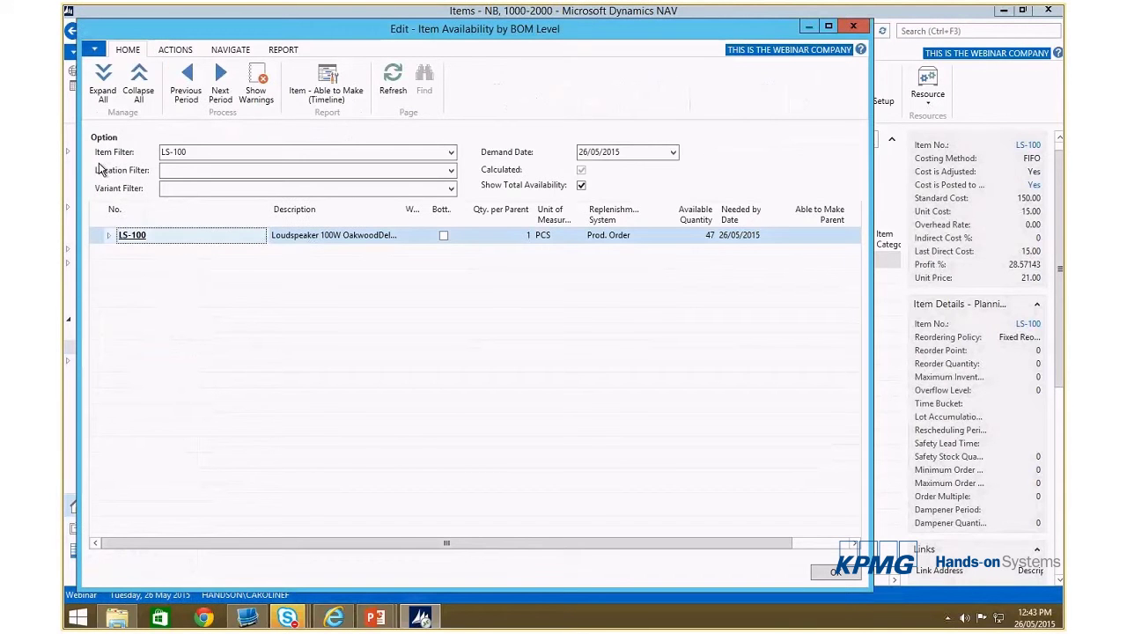
left_click(108, 235)
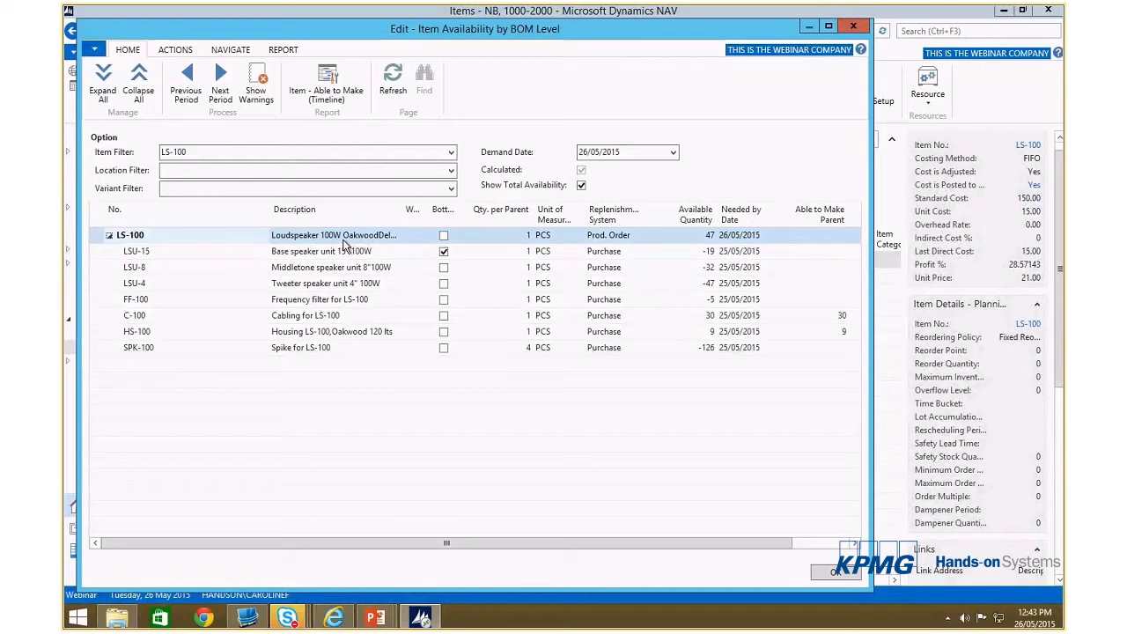
left_click(853, 27)
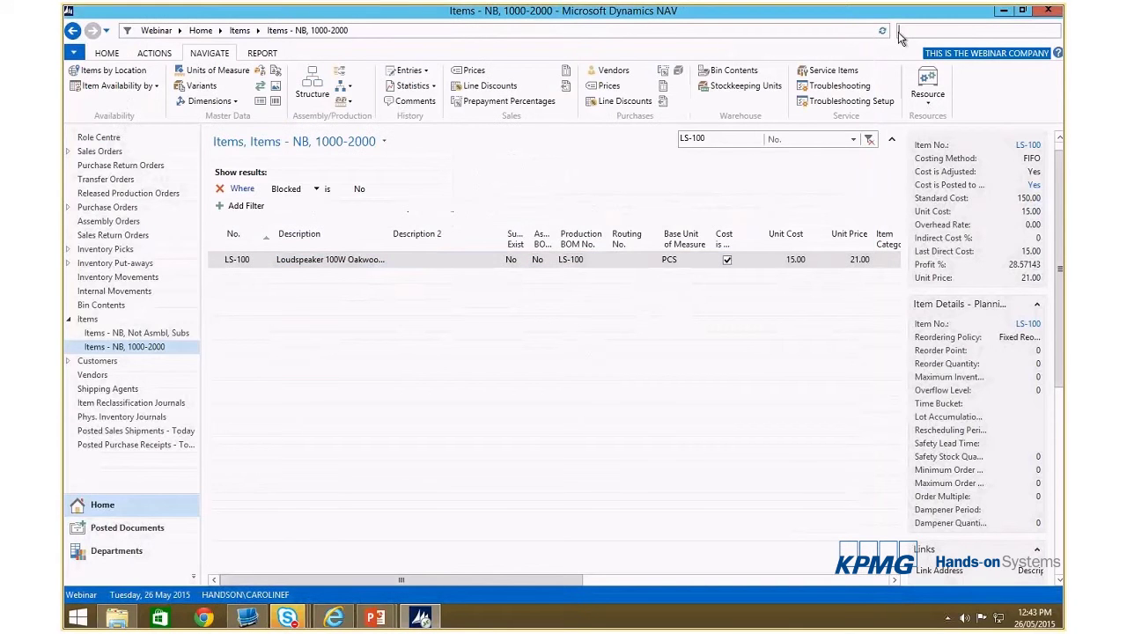
Step: Search for "inventory valuation" and open the Inventory Valuation report from Financial Management
left_click(899, 32)
type("inventory")
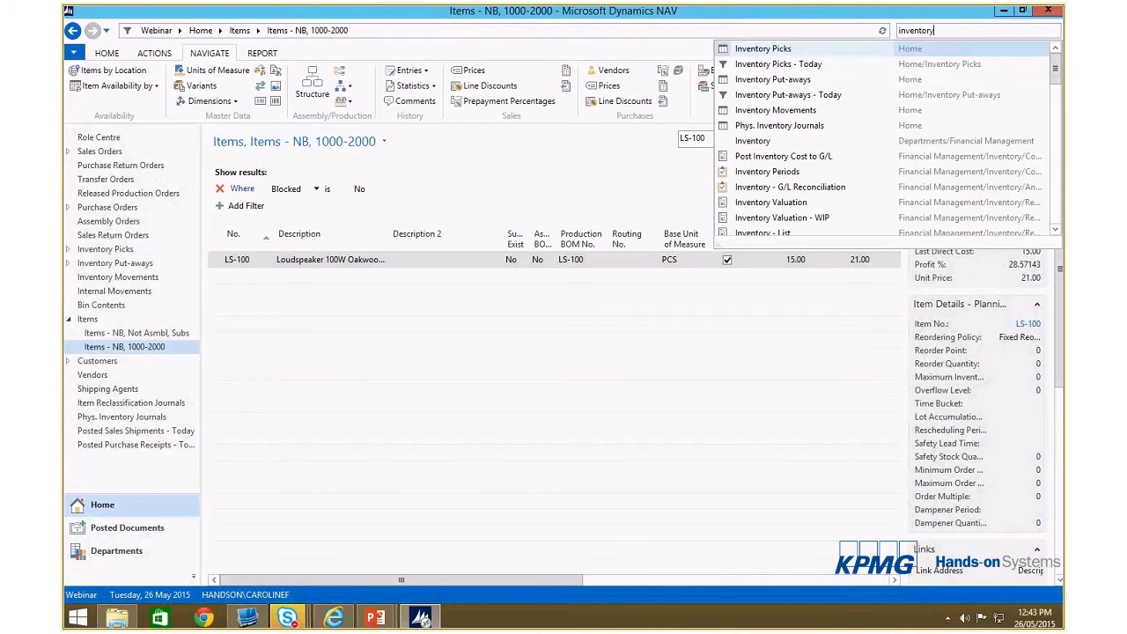
type(" valuation")
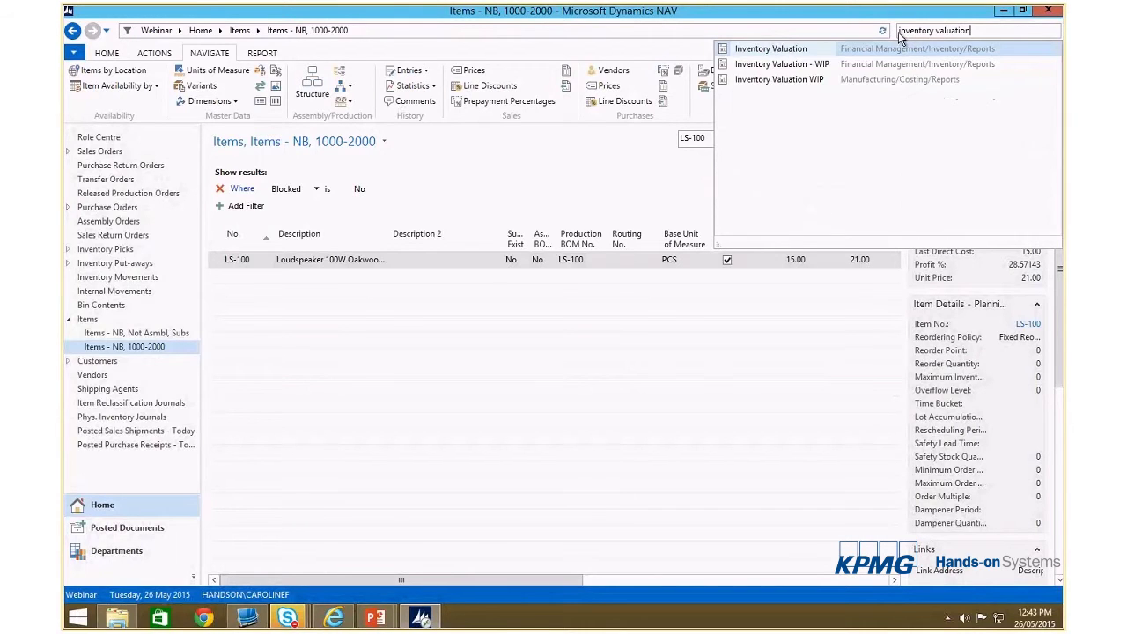
left_click(780, 50)
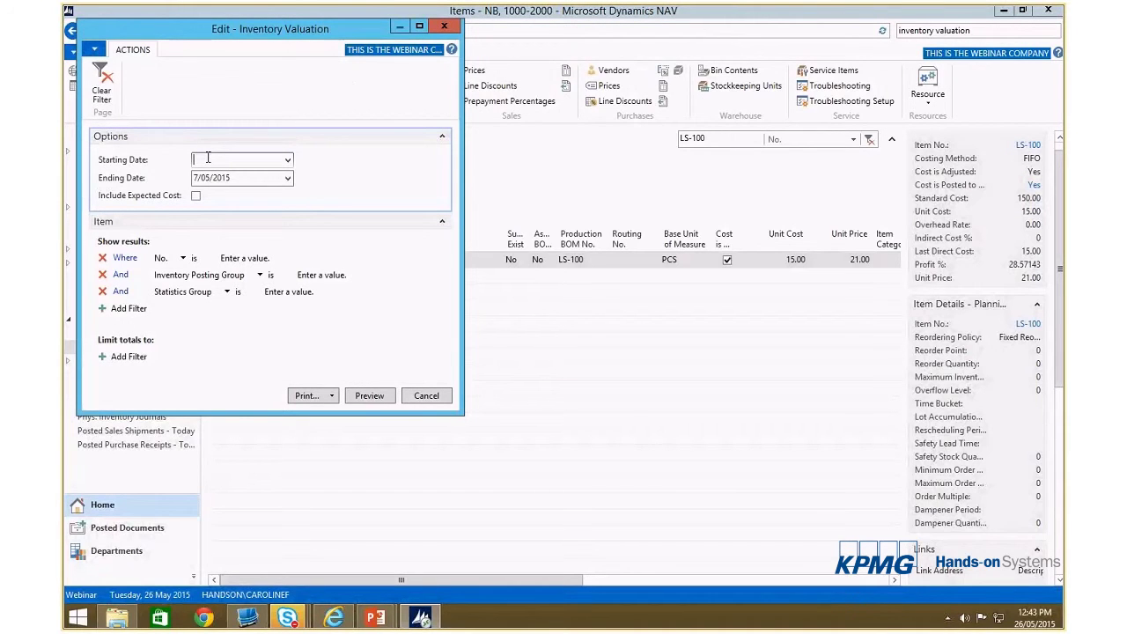
Step: Set the report's item No. filter to 1000..2000 and dismiss the item lookup list
left_click(262, 258)
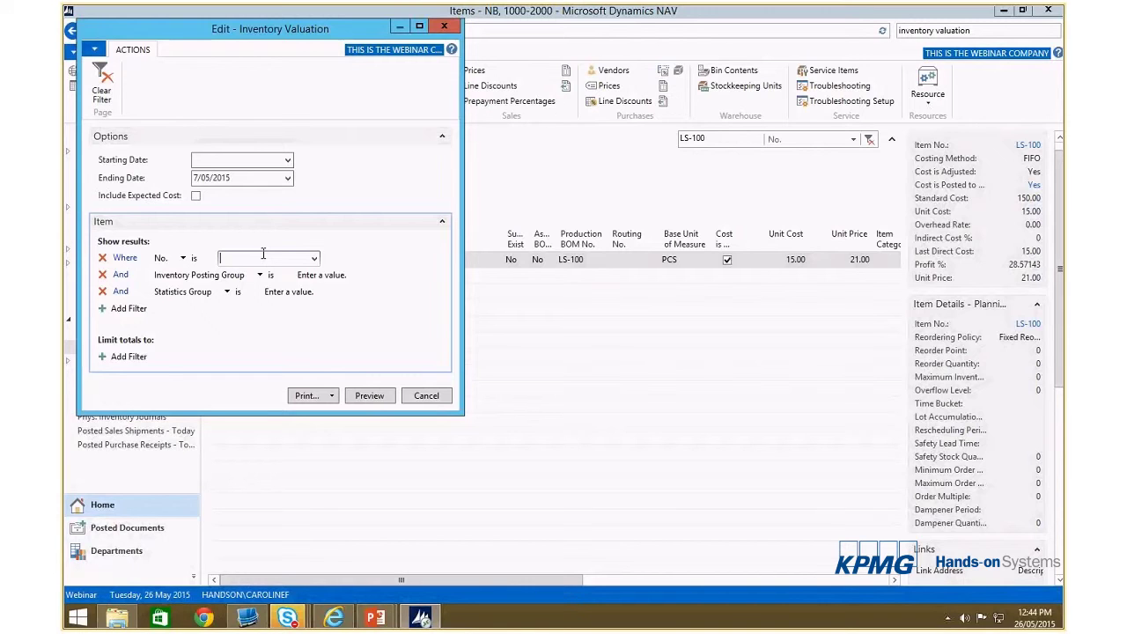
type("1000..2000")
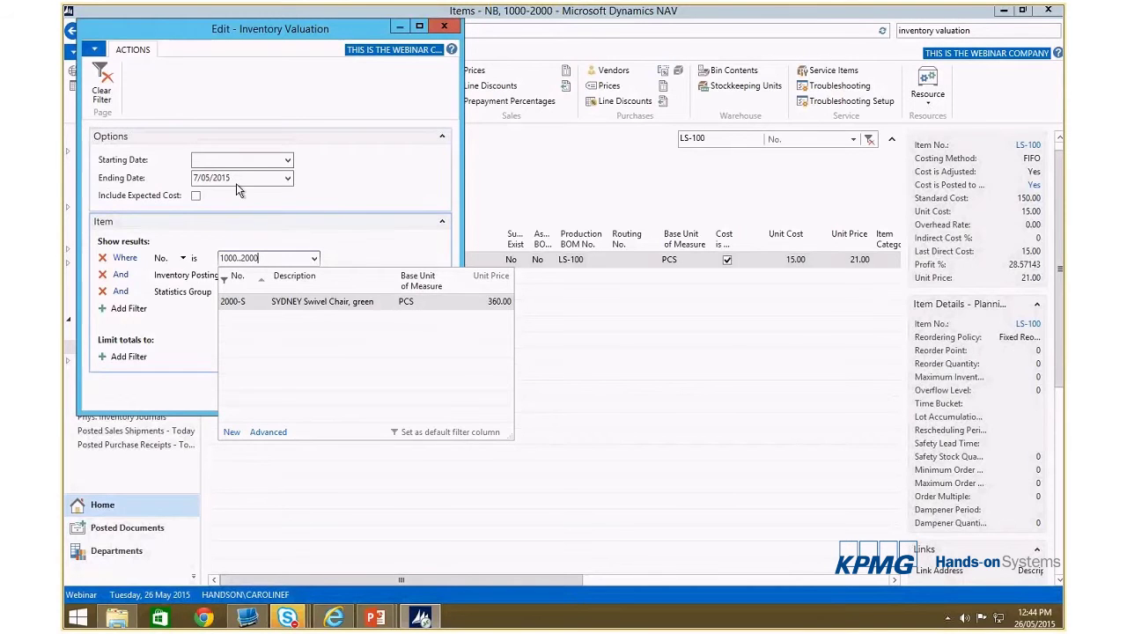
key("Escape")
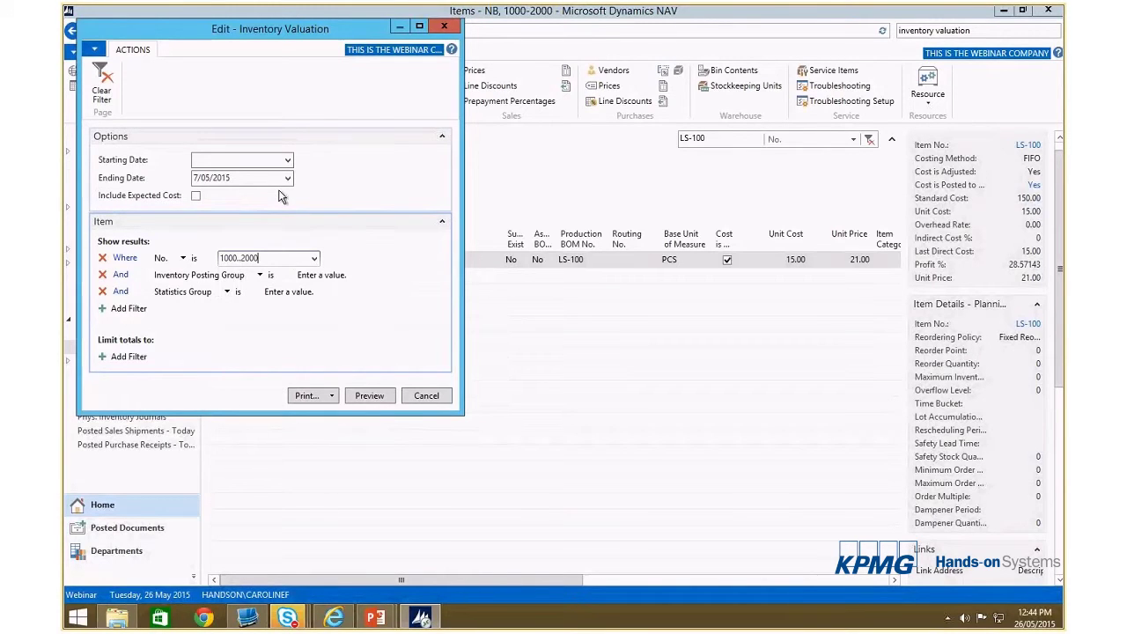
Step: Set the report's ending date to today, 26/05/15, and preview the Inventory Valuation report
key("shift+Tab")
key("shift+Tab")
type("t")
left_click(368, 395)
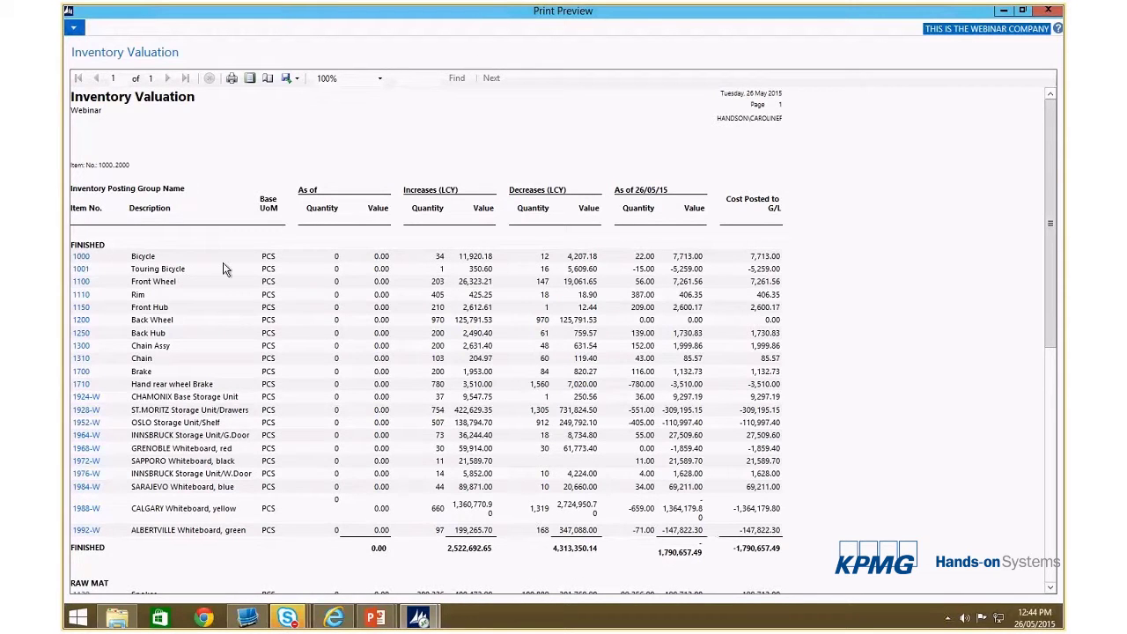
Step: View the cost specification behind item 1000's Cost Posted to G/L, check the valuation report's export options, and close the preview
left_click(766, 254)
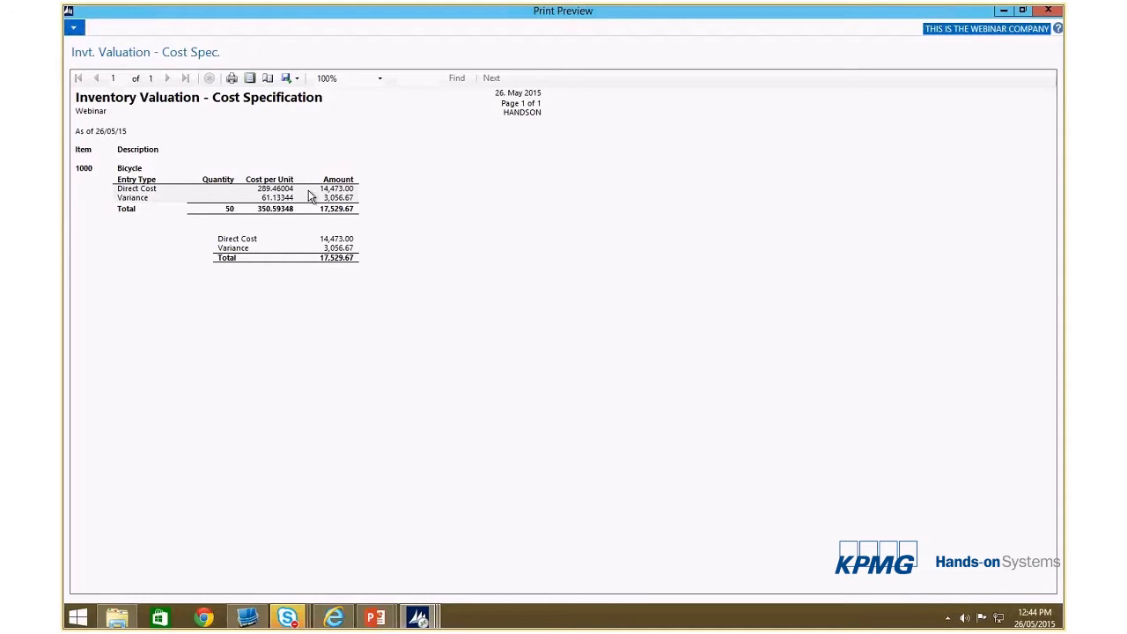
left_click(1049, 12)
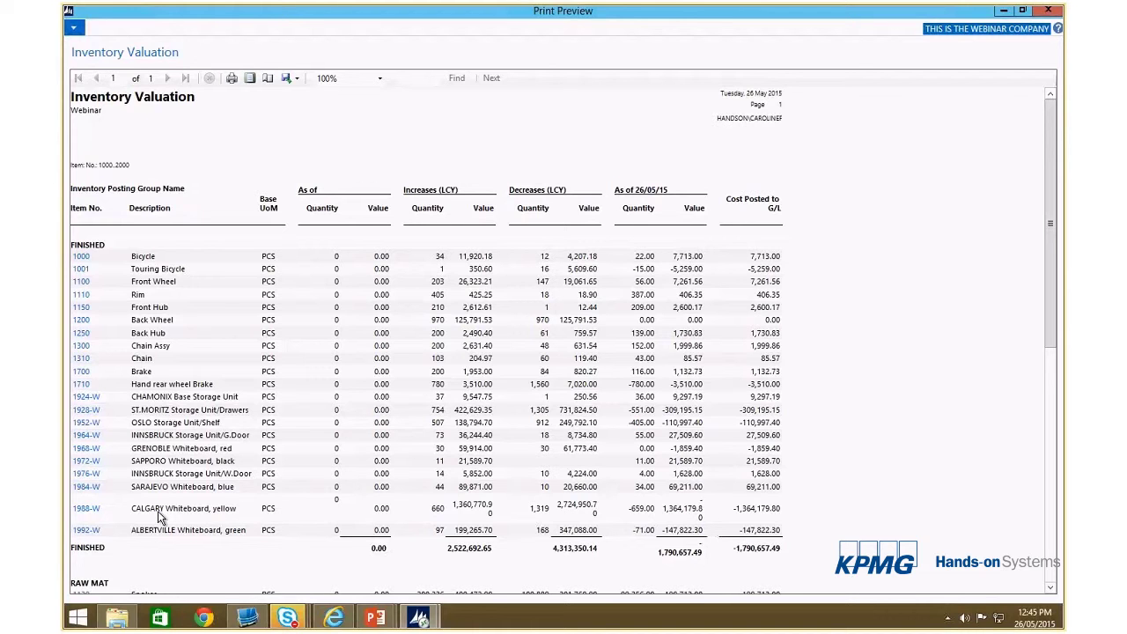
left_click(297, 80)
left_click(1049, 12)
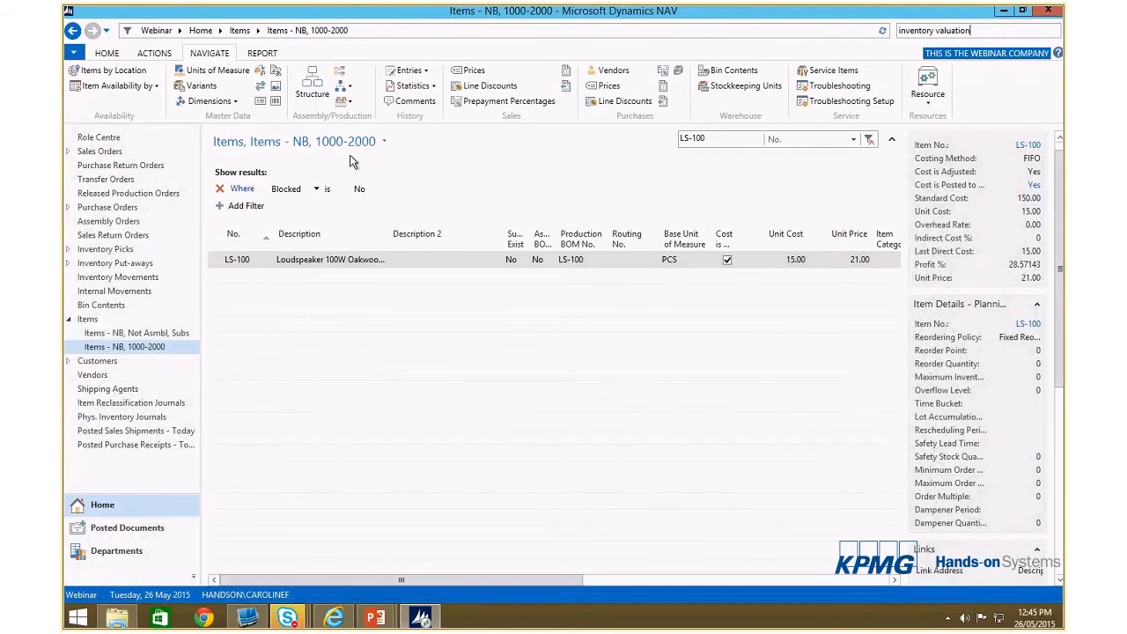
Step: Return to the Role Centre and view the Inventory Picks - Today list in Internet Explorer before switching back to Dynamics NAV
left_click(99, 137)
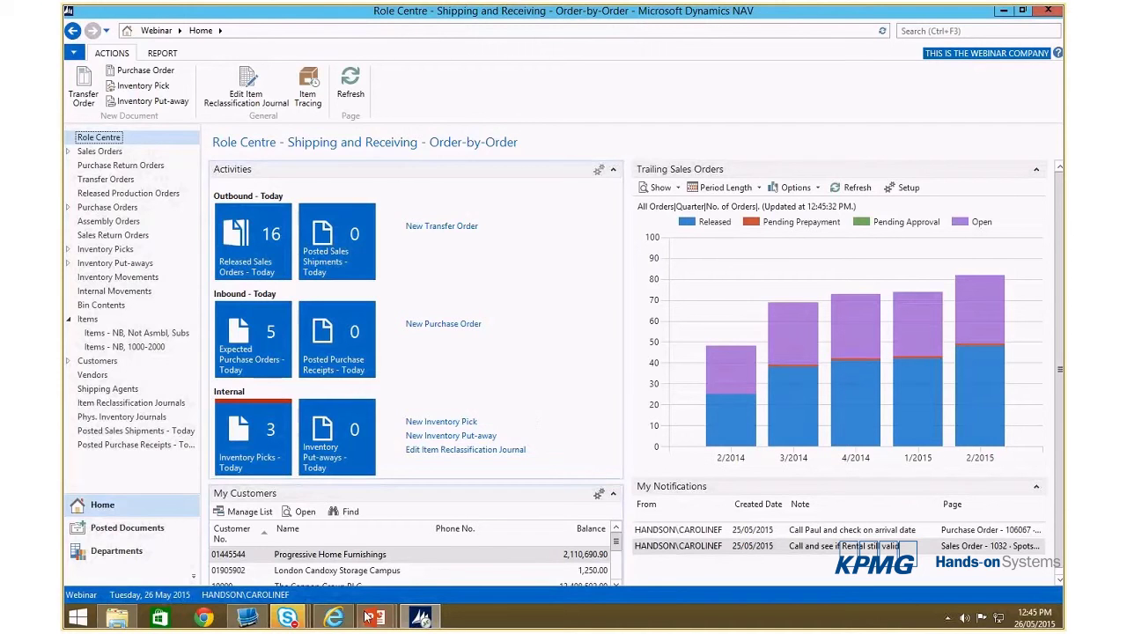
mouse_move(334, 622)
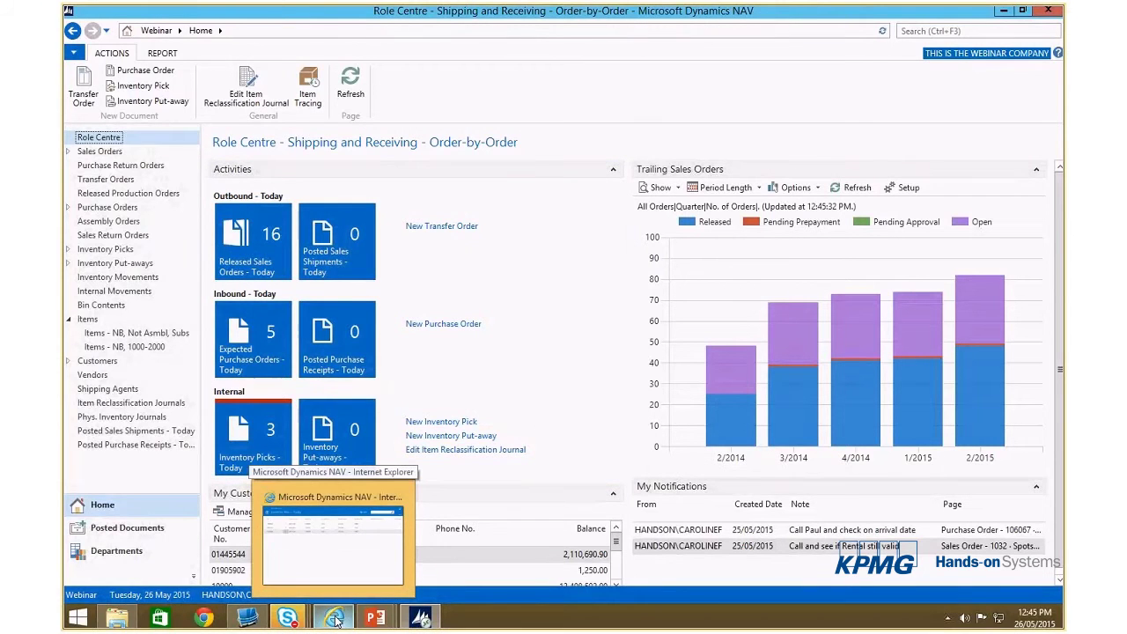
left_click(335, 622)
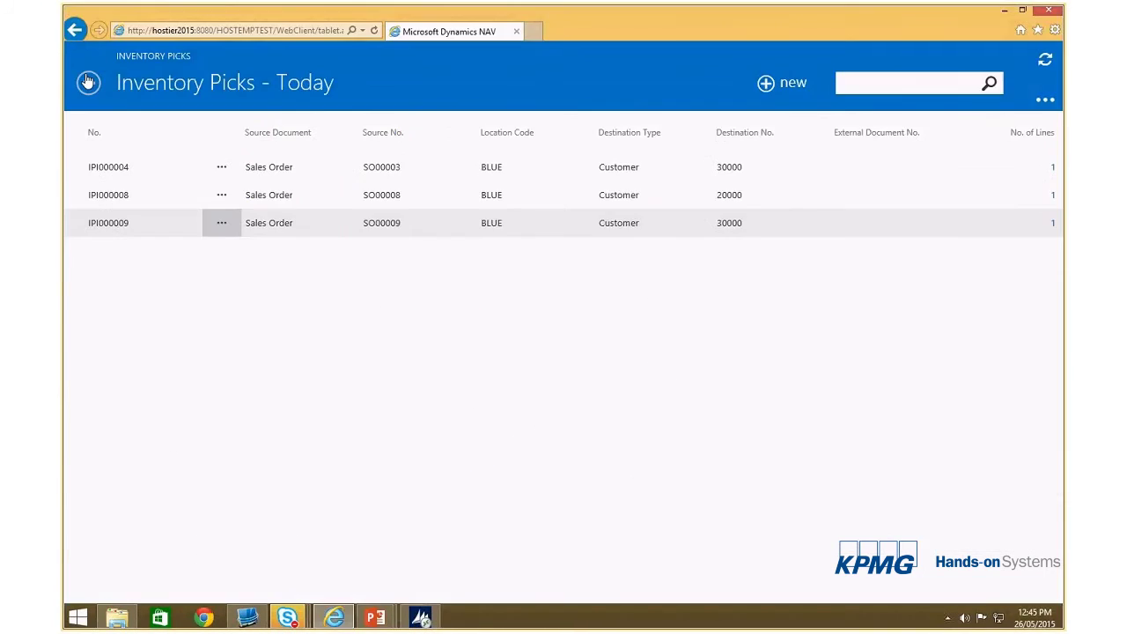
left_click(422, 620)
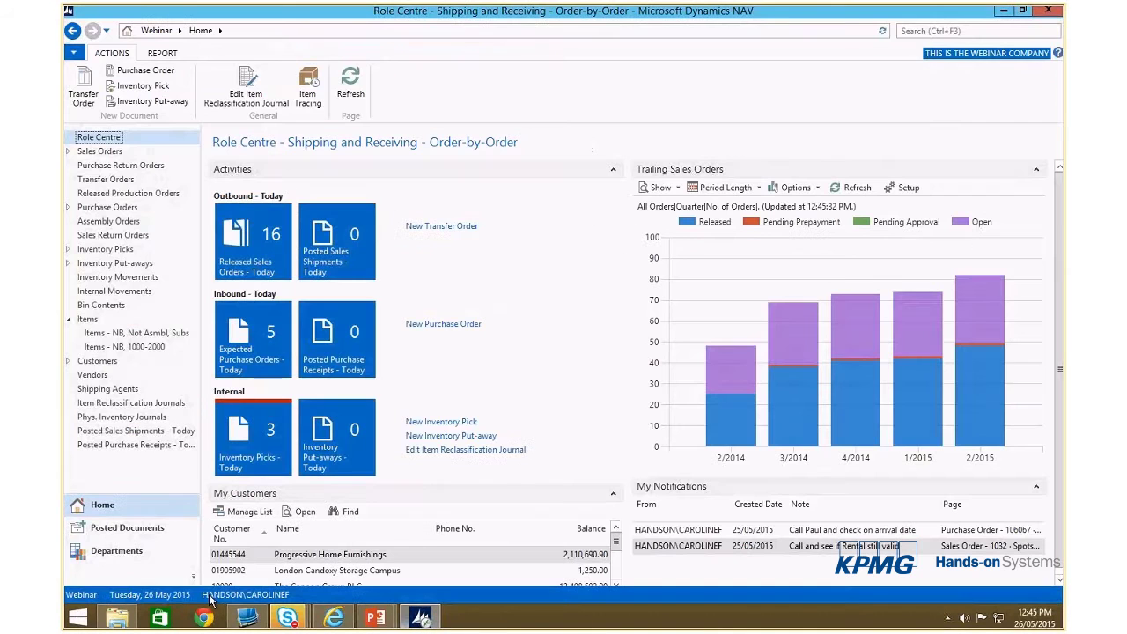